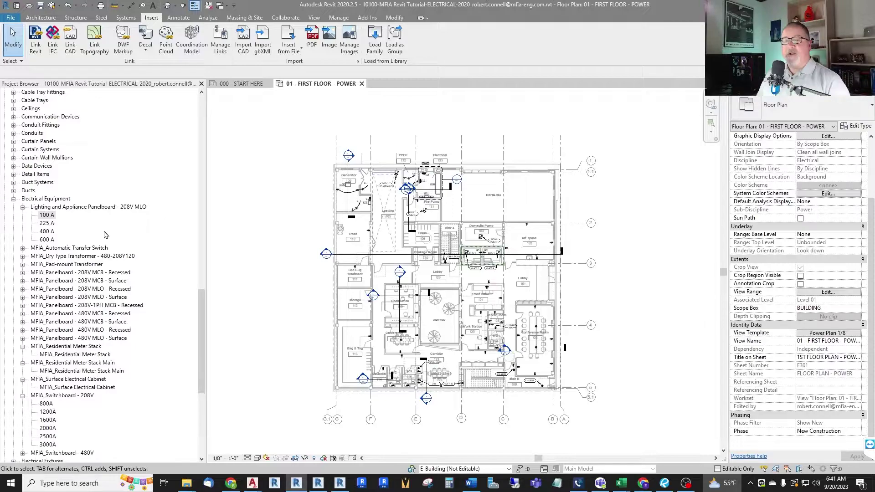
Re-expand the Lighting and Appliance Panelboard types in the Project Browser
click(21, 208)
double_click(77, 220)
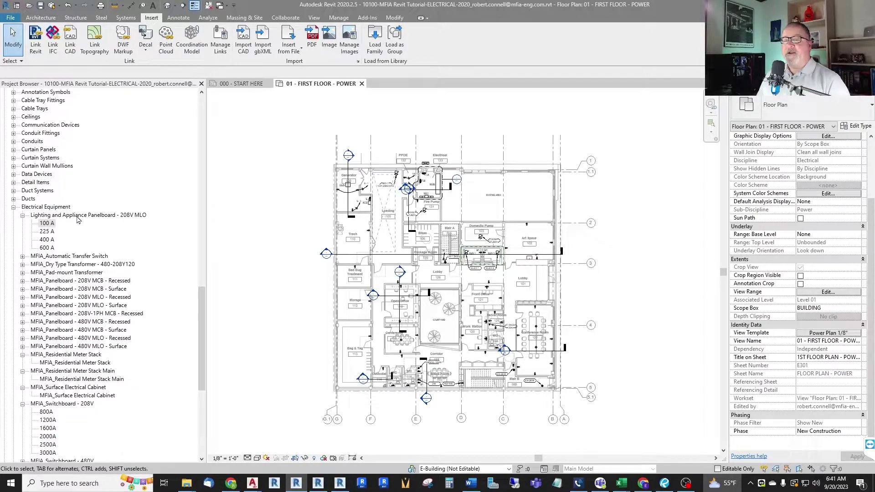
scroll(109, 218, down, 1)
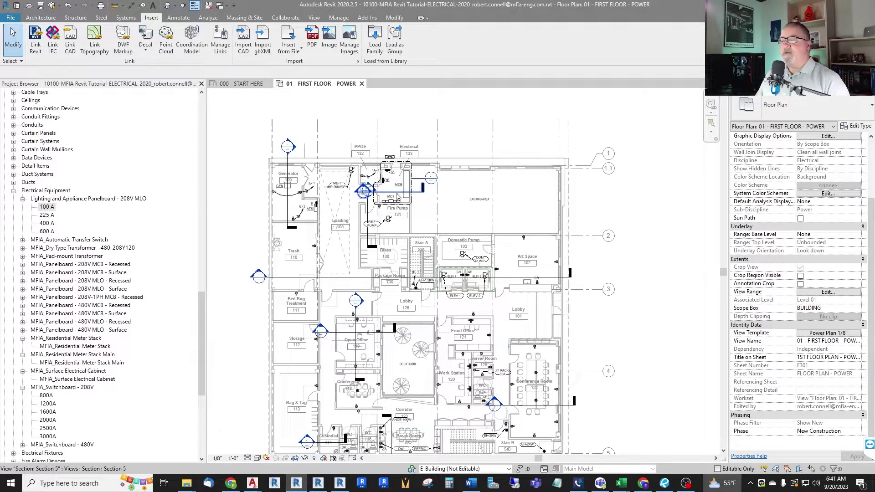
scroll(426, 180, up, 4)
scroll(388, 170, up, 3)
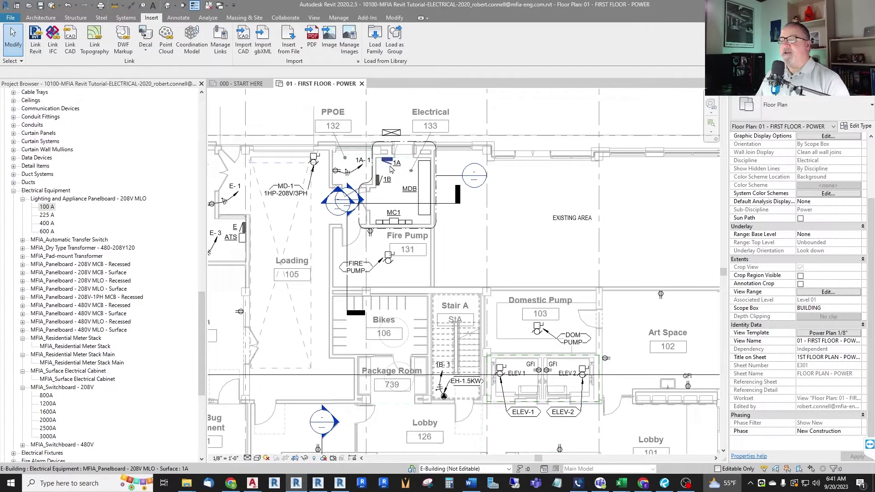
scroll(369, 150, up, 2)
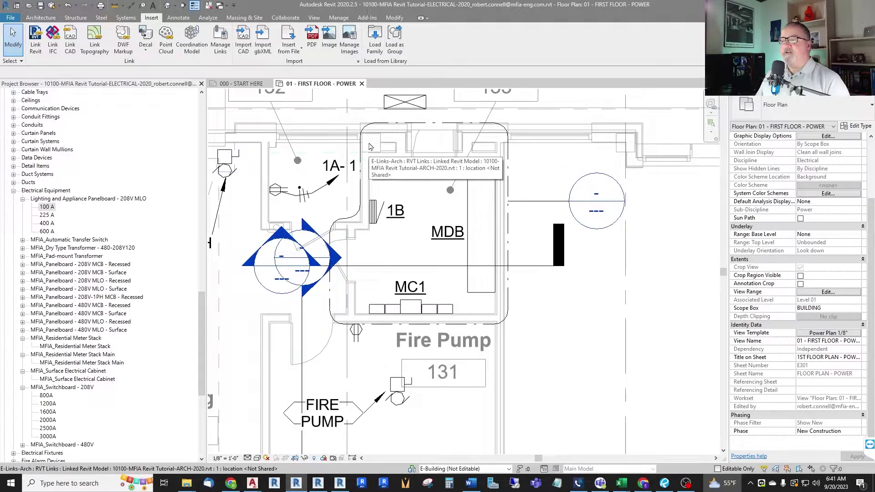
scroll(369, 151, up, 2)
Place the 100 A panelboard type on the wall above panel 1B
drag(46, 206, 381, 197)
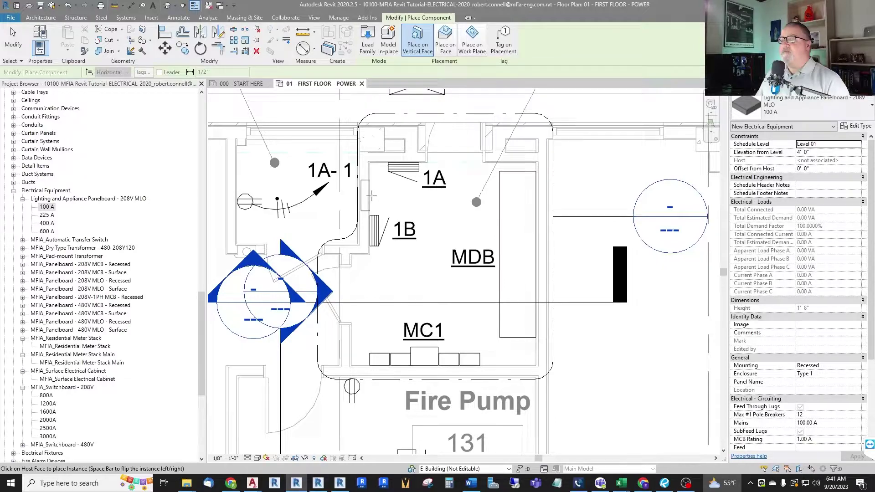
scroll(372, 195, up, 1)
scroll(372, 196, up, 3)
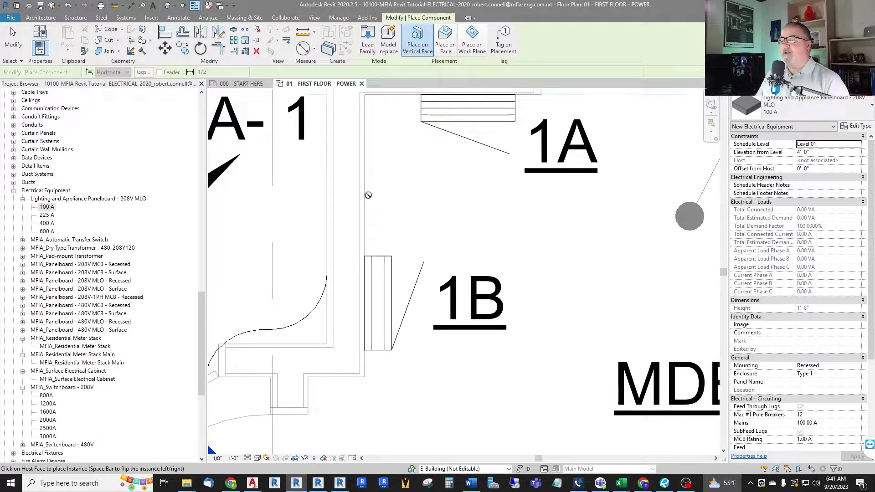
click(403, 200)
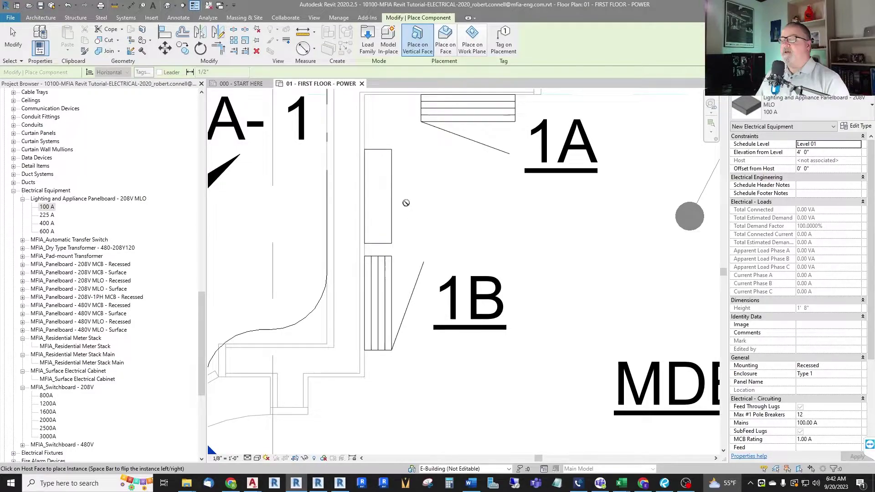
key(Escape)
scroll(381, 201, down, 3)
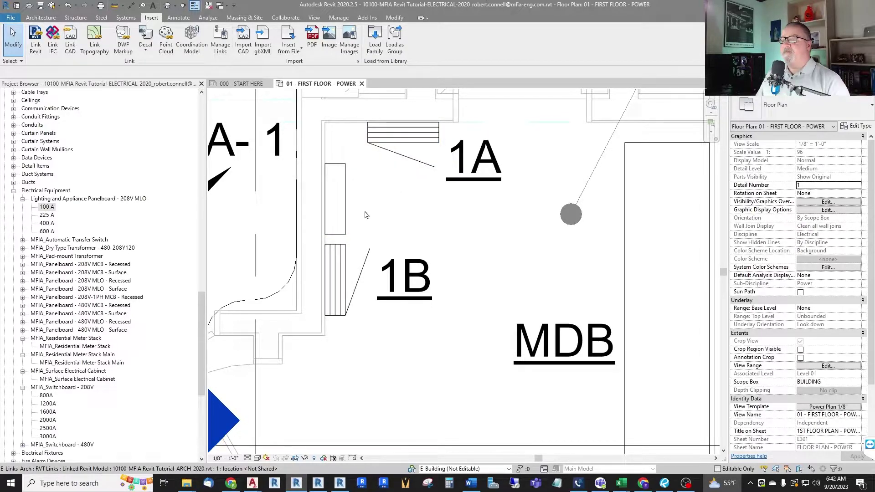
Select the new panelboard and show its 120/208 Wye system, 100 A mains and circuiting parameters
click(340, 199)
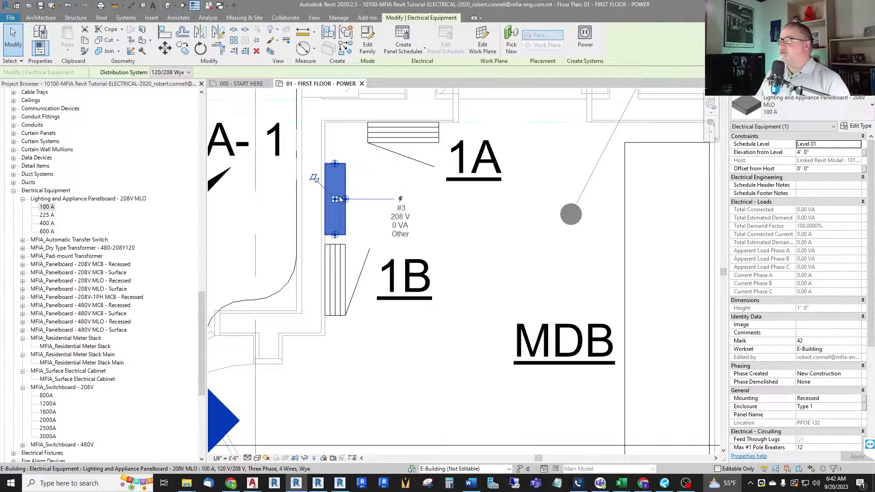
scroll(796, 186, down, 3)
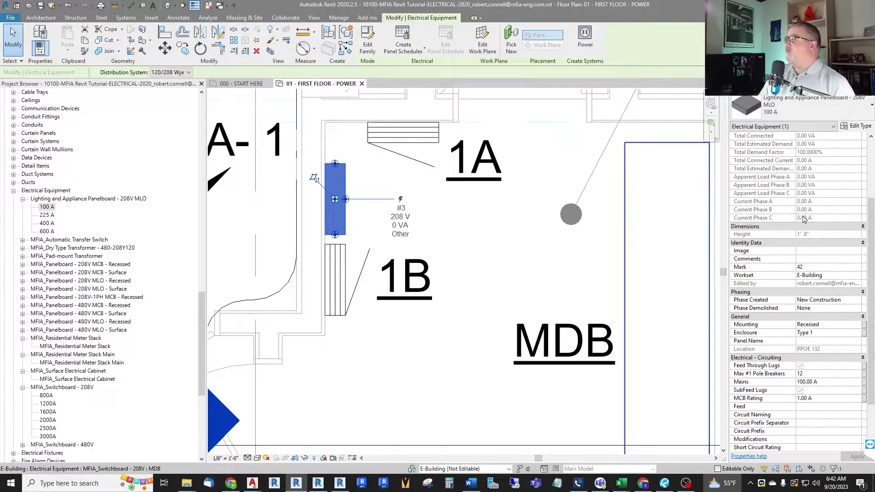
scroll(797, 173, down, 3)
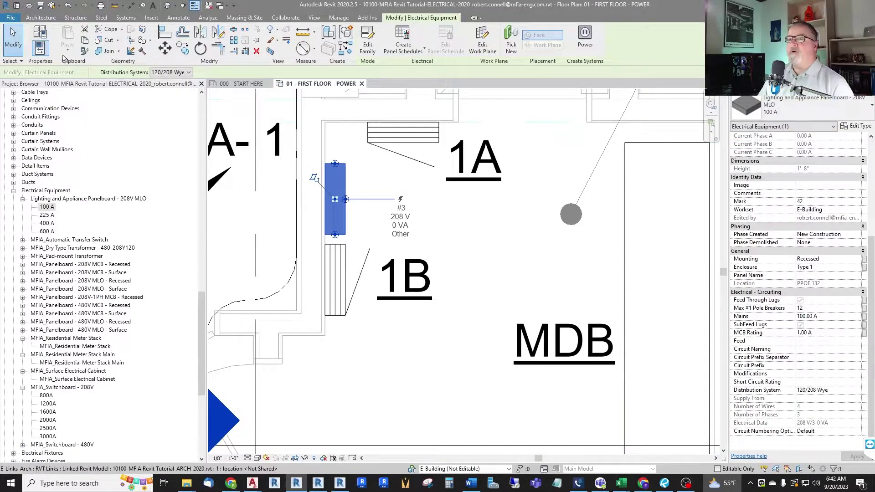
scroll(843, 196, up, 5)
click(856, 126)
scroll(416, 220, down, 3)
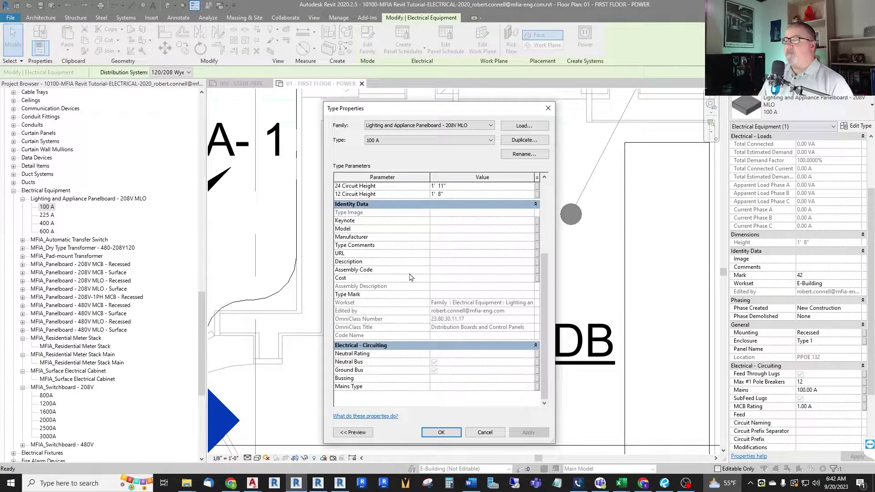
scroll(410, 323, up, 3)
scroll(411, 343, down, 3)
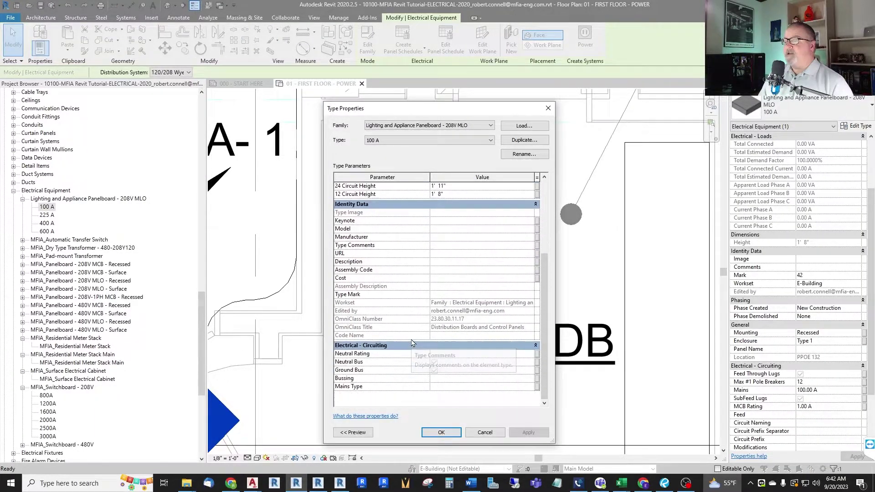
scroll(409, 273, up, 3)
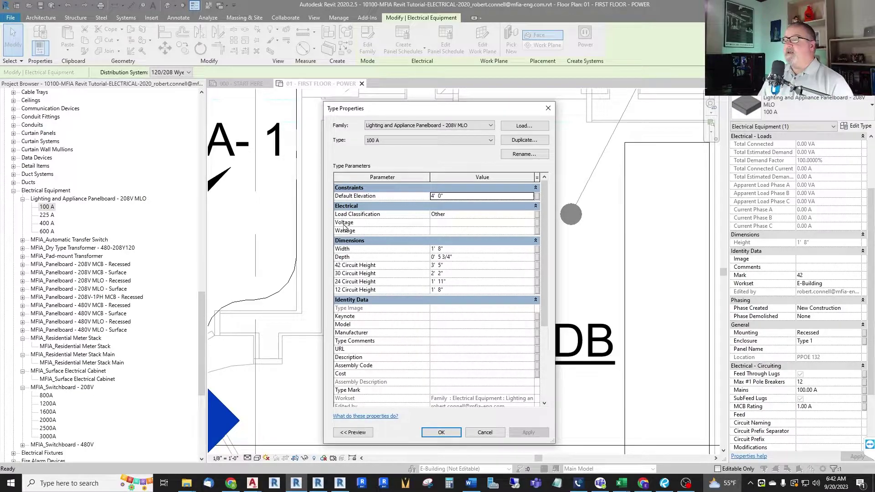
click(452, 222)
text(abc)
click(454, 226)
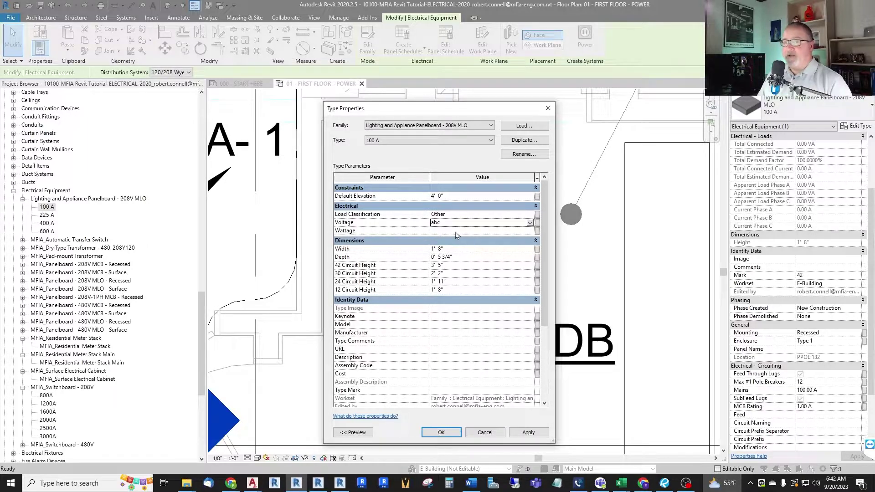
click(485, 432)
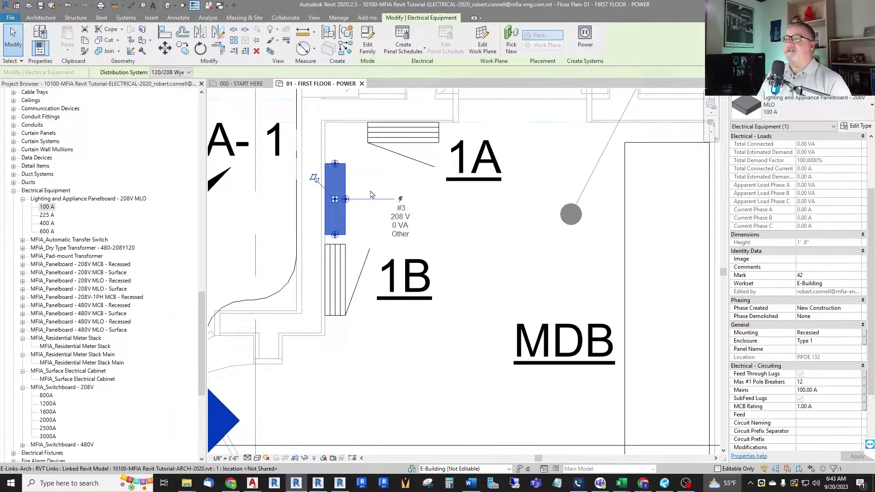
Edit the 208V MLO panelboard family and select its power connector showing 3 poles, 208 V
click(367, 43)
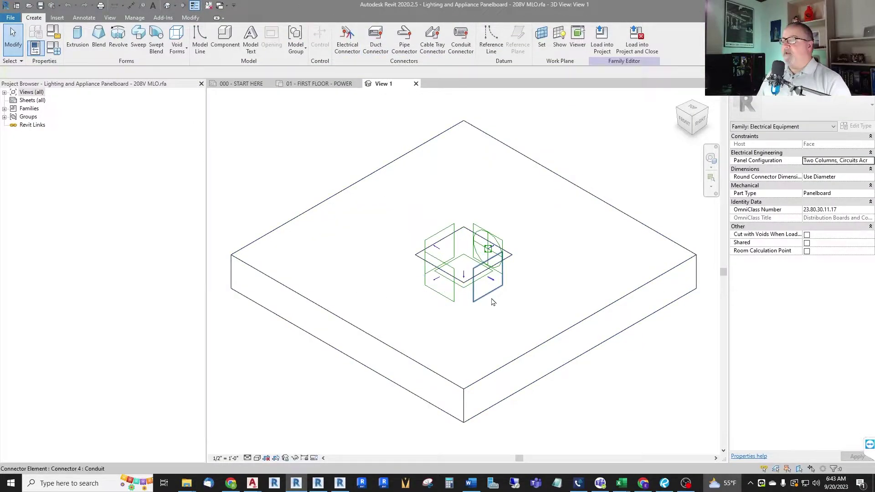
scroll(510, 268, up, 4)
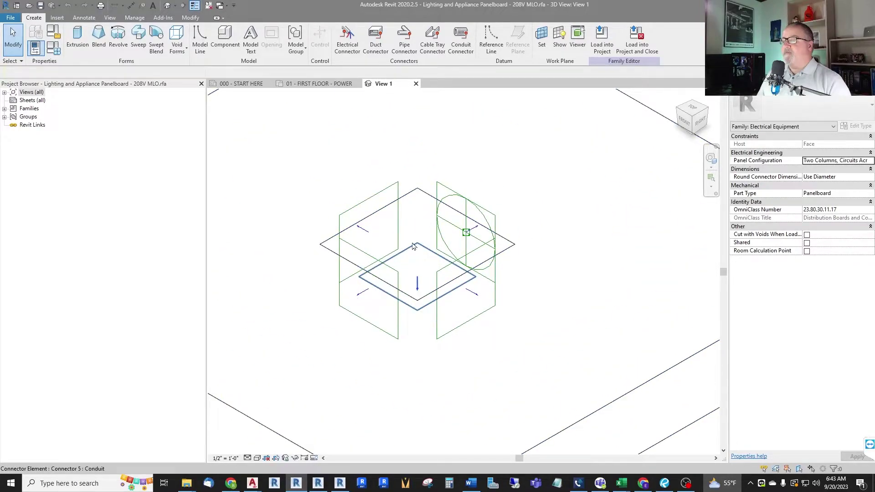
scroll(533, 214, up, 2)
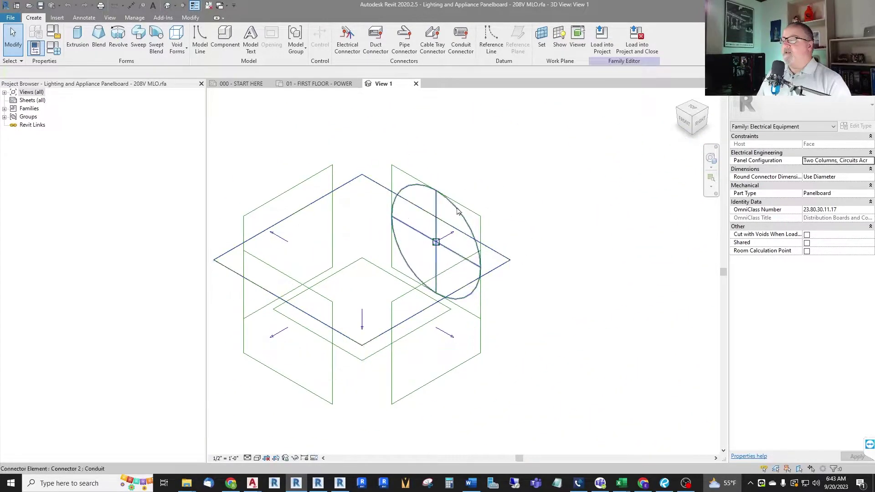
click(407, 190)
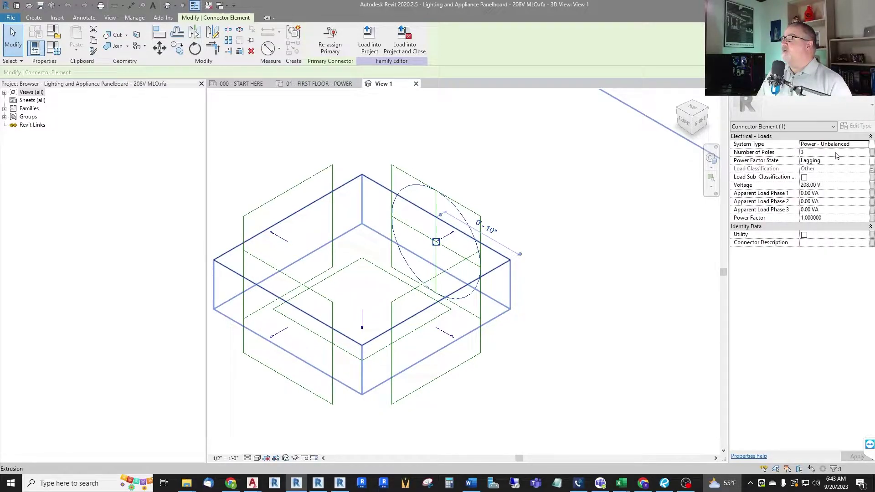
Set the power connector's Number of Poles to 2 without associating a family parameter
click(871, 153)
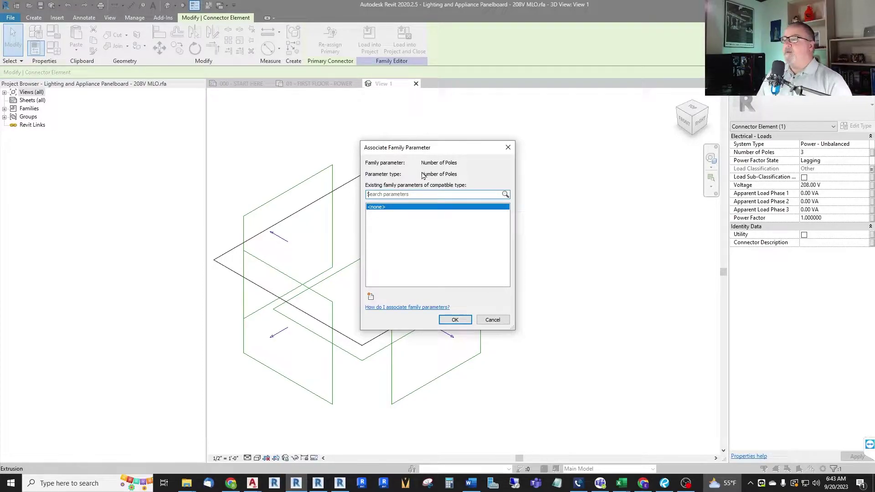
click(488, 319)
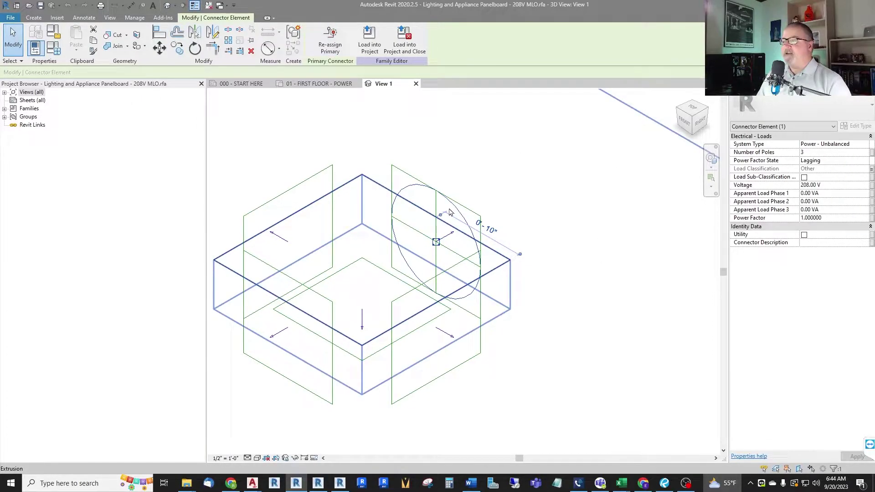
click(818, 152)
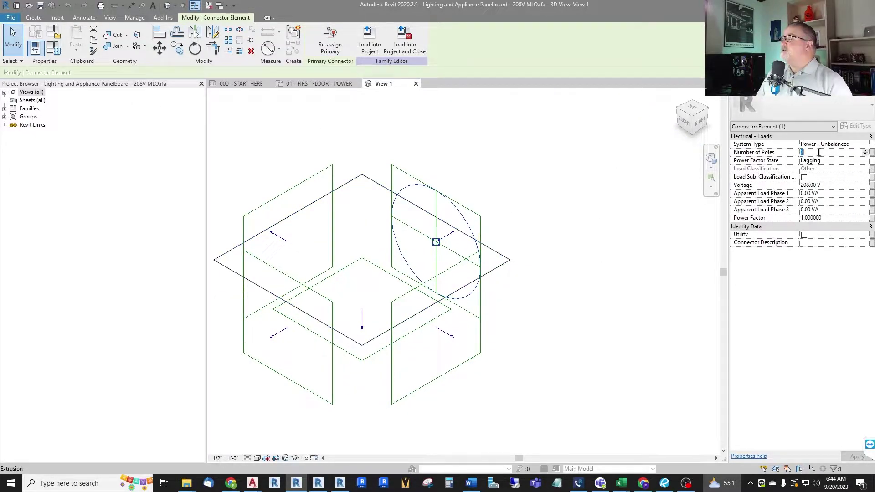
text(2)
key(Return)
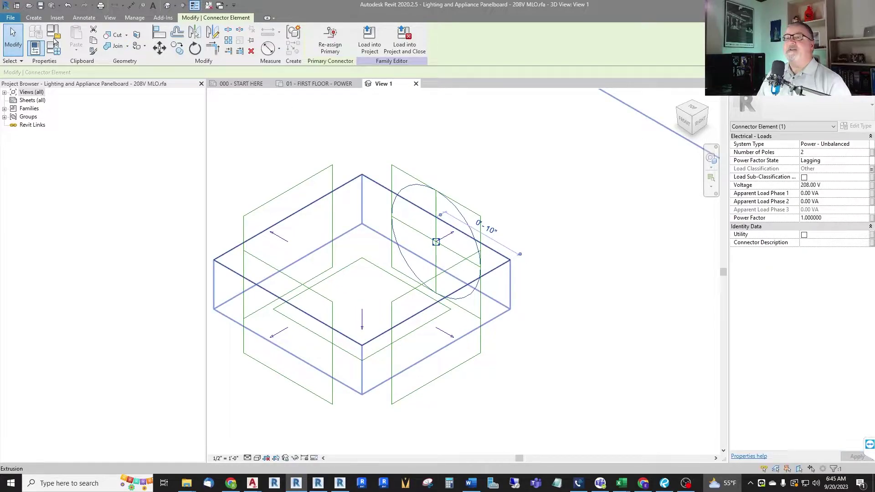
Save the family as 'Lighting and Appliance Panelboard - 208V 1-phase MLO'
click(10, 17)
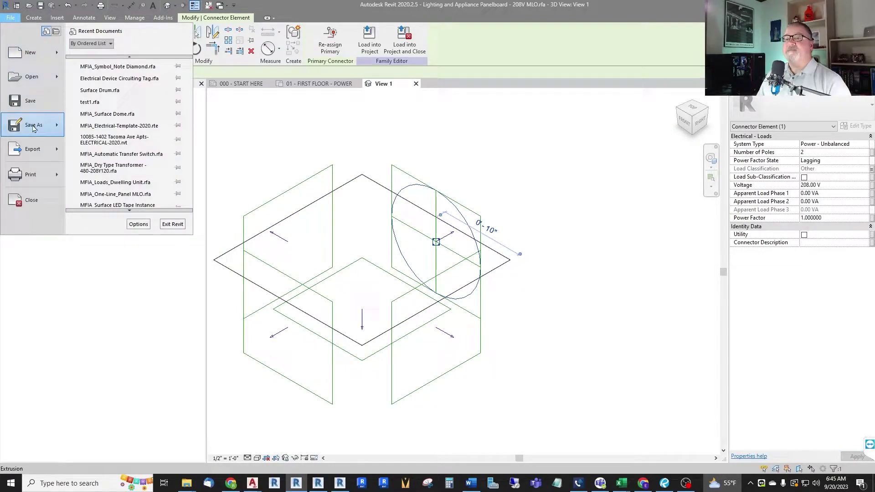
mouse_move(34, 125)
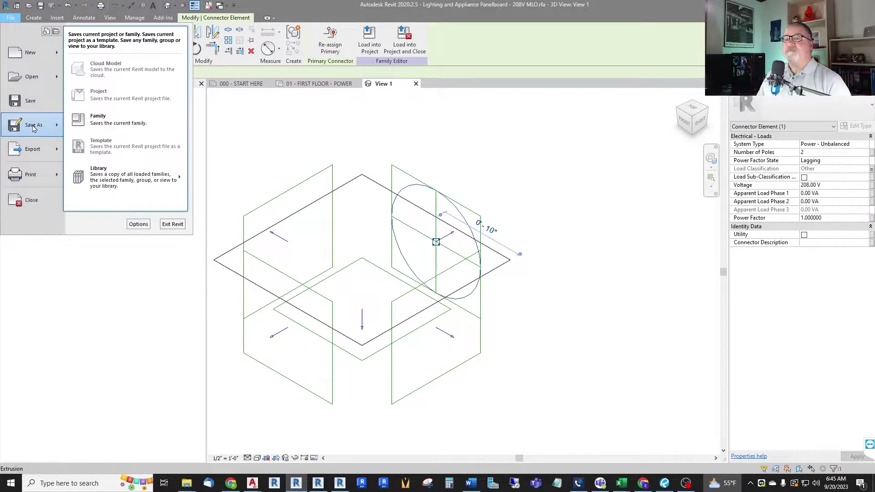
click(105, 118)
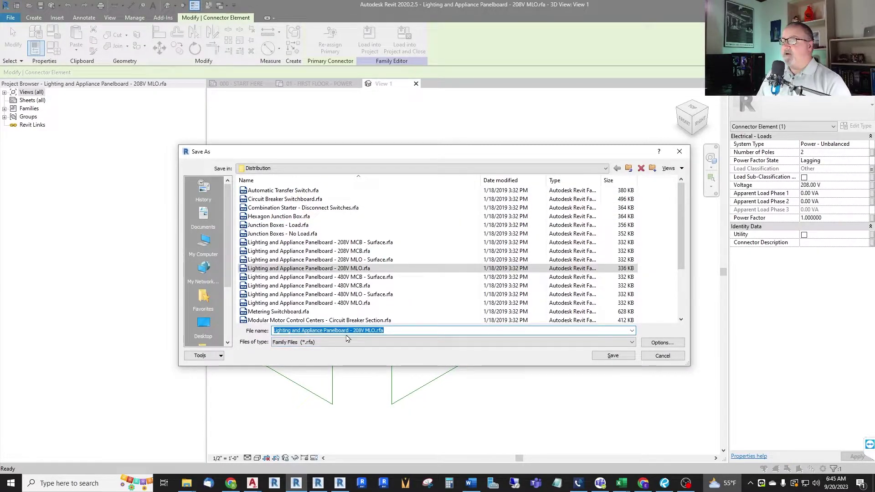
click(366, 331)
text(1)
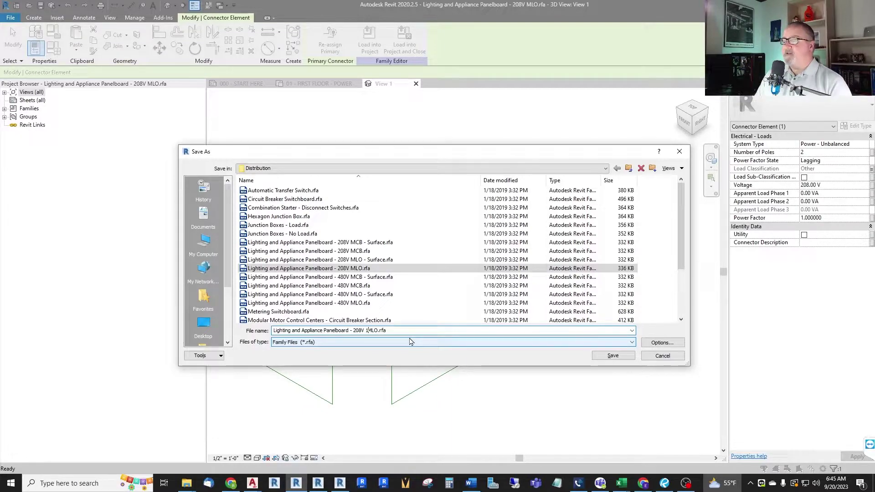
text(-phse)
key(BackSpace)
key(BackSpace)
text(ase)
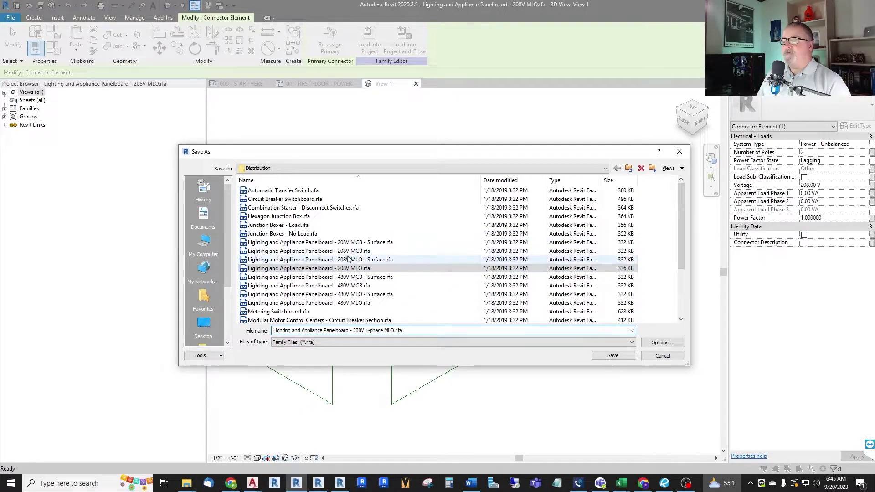
Limit maximum backups to 1 and save the renamed family file
click(643, 342)
text(1)
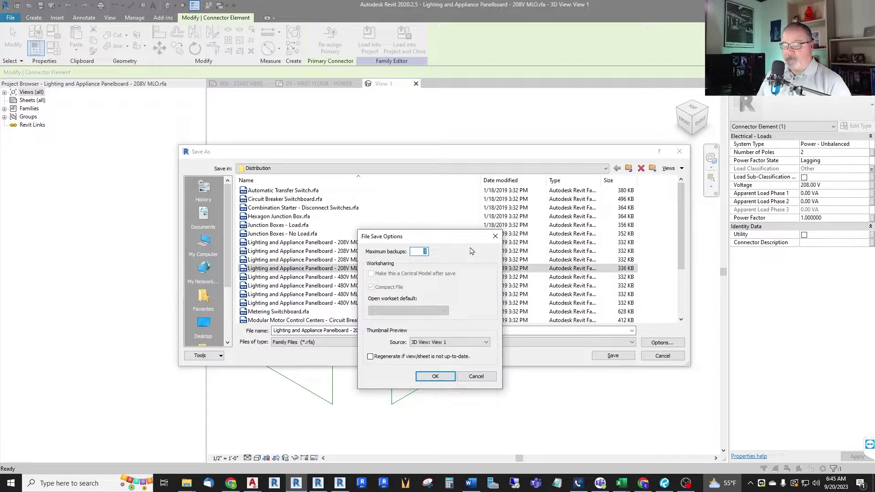
click(435, 377)
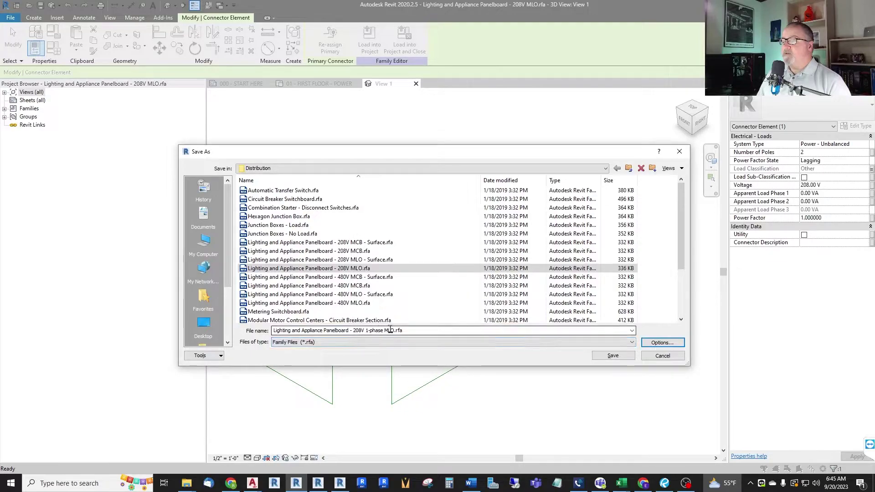
click(606, 355)
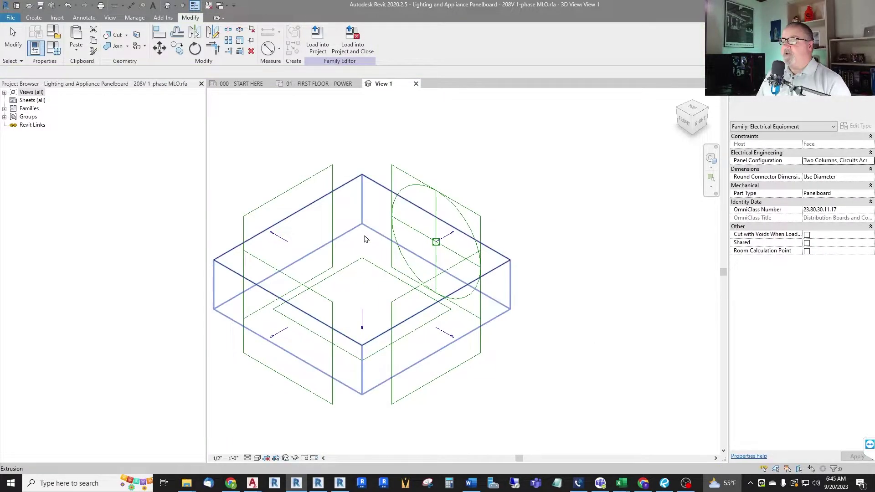
Load the 1-phase MLO family into the project and delete the stray panel it placed
click(353, 38)
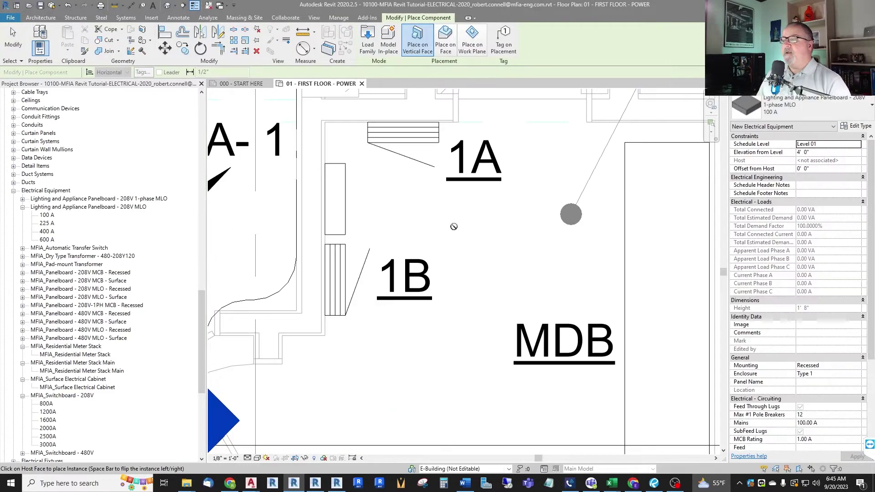
click(345, 186)
key(Escape)
key(Escape)
click(343, 195)
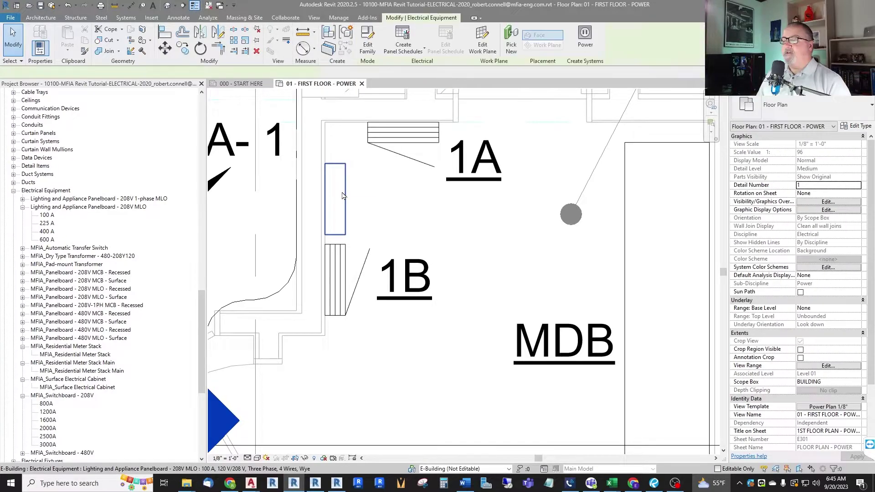
key(Delete)
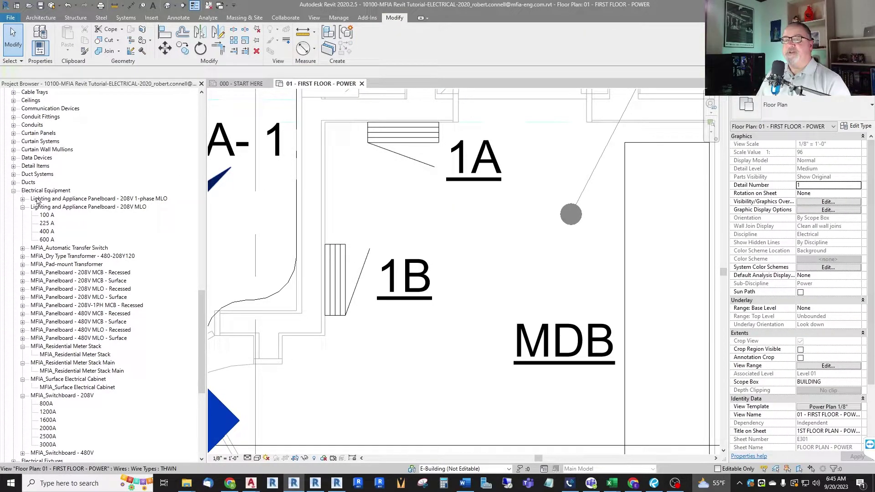
Place the 100 A 208V 1-phase MLO type against the wall as panel INV
click(23, 199)
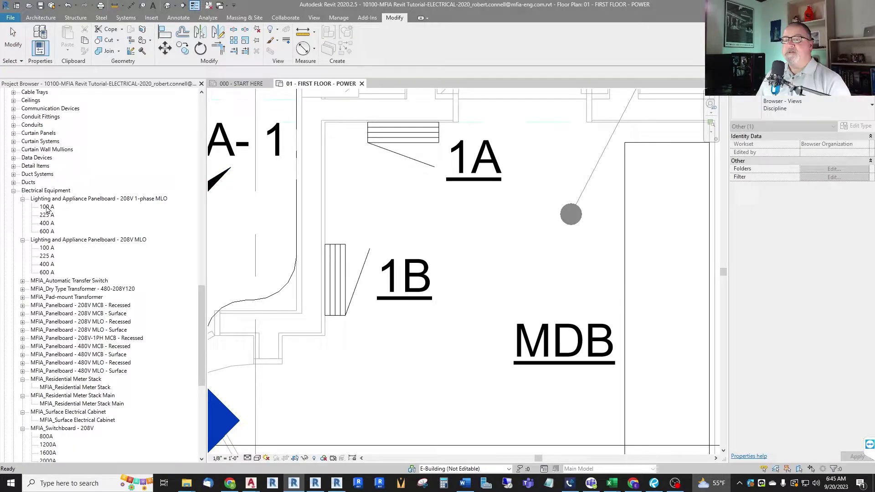
drag(47, 209, 357, 203)
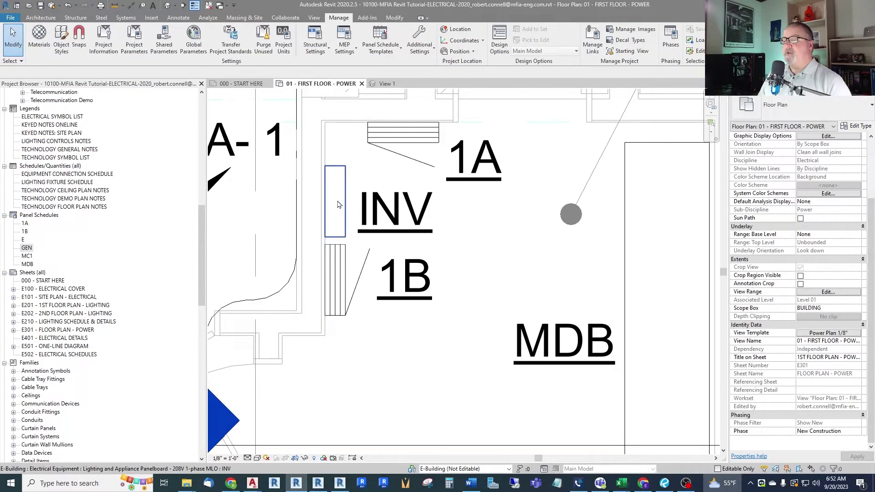
click(341, 213)
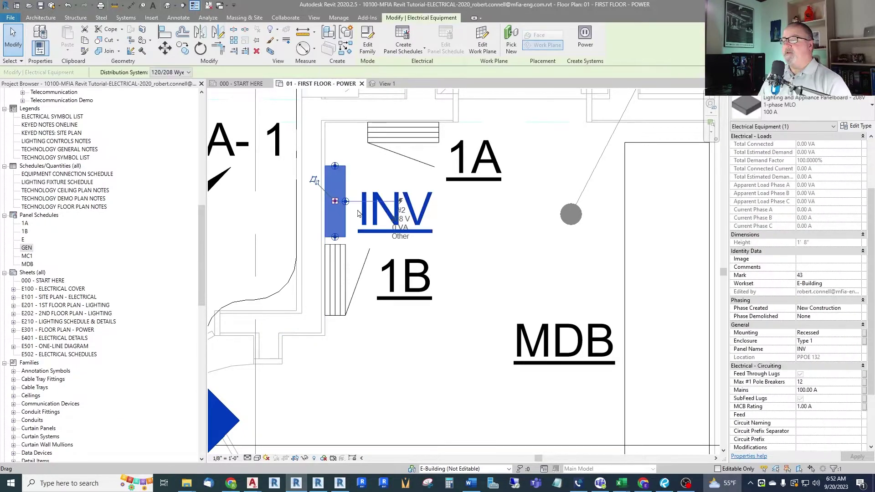
scroll(765, 299, down, 3)
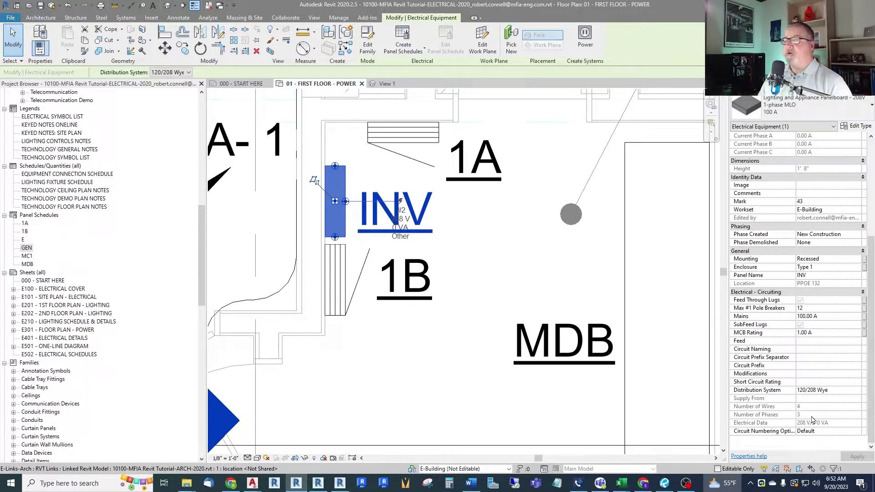
click(857, 391)
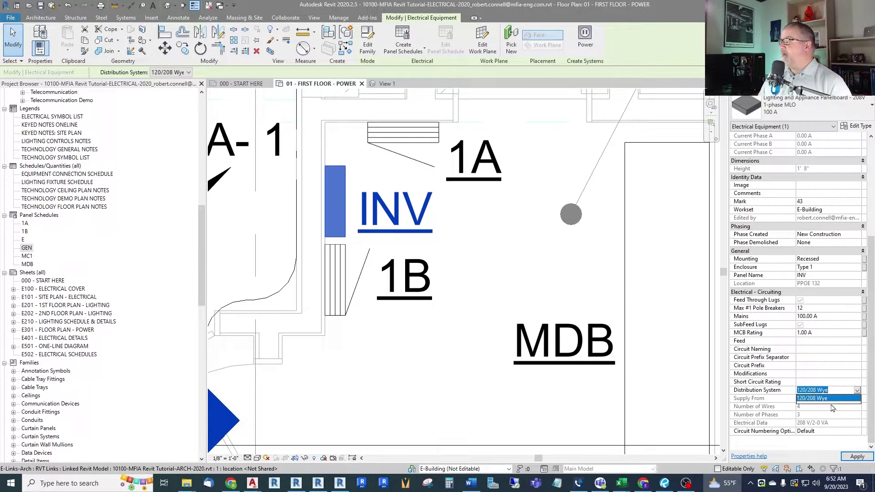
click(837, 399)
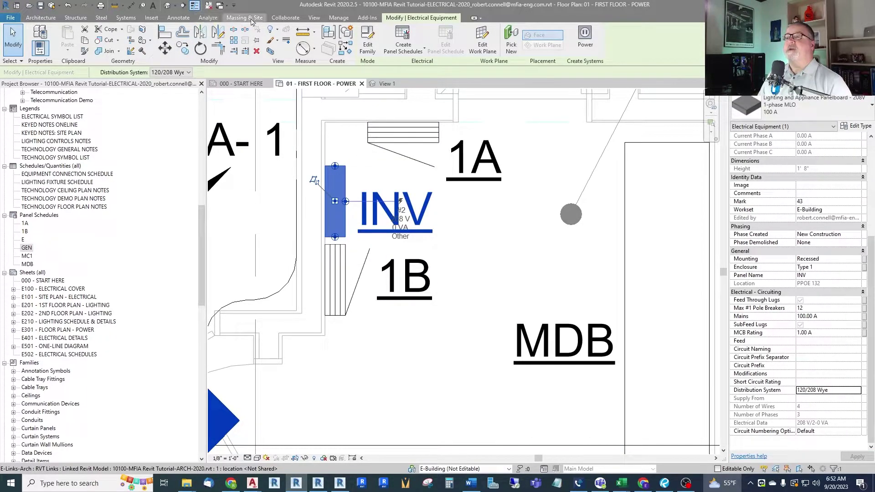
click(207, 18)
click(384, 42)
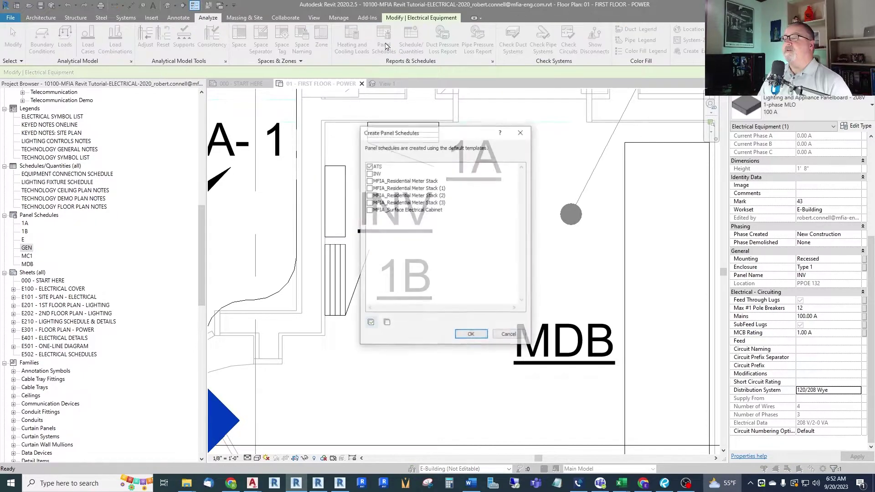
click(369, 173)
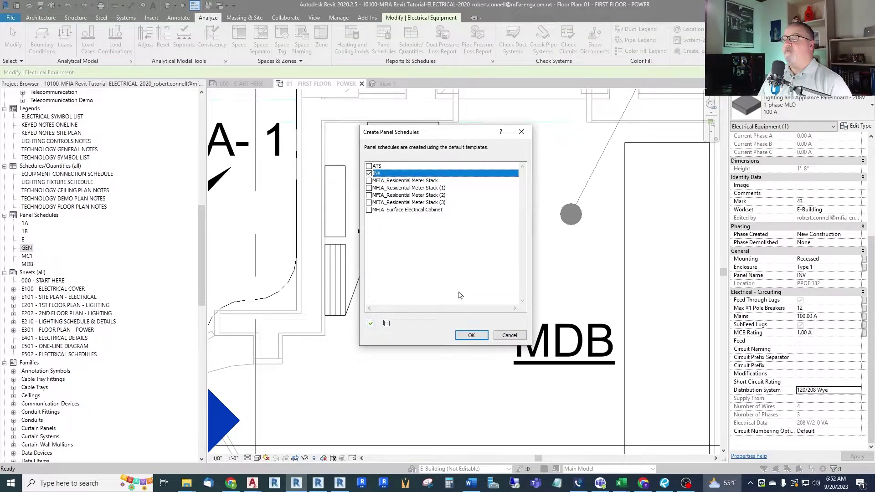
click(471, 335)
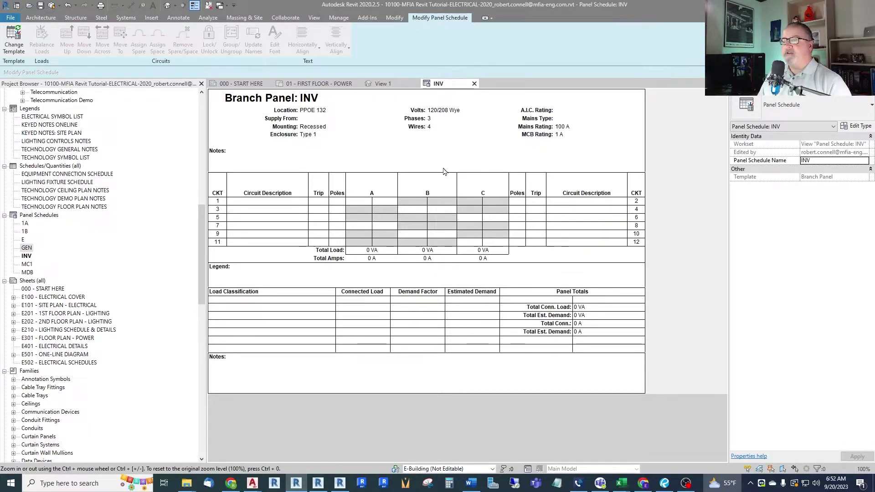
click(473, 84)
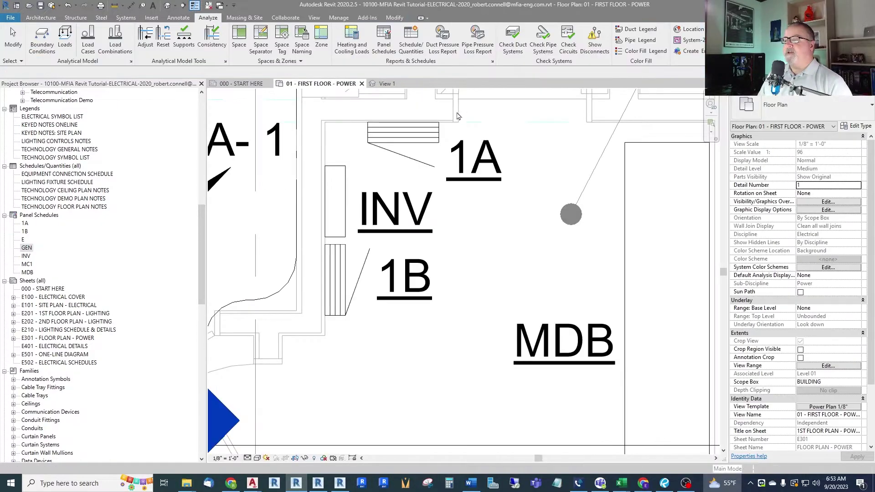
click(28, 256)
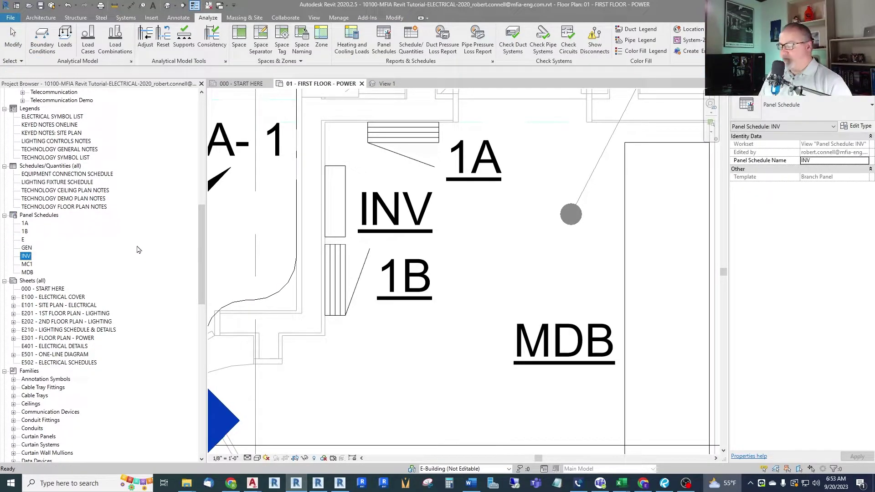
key(Delete)
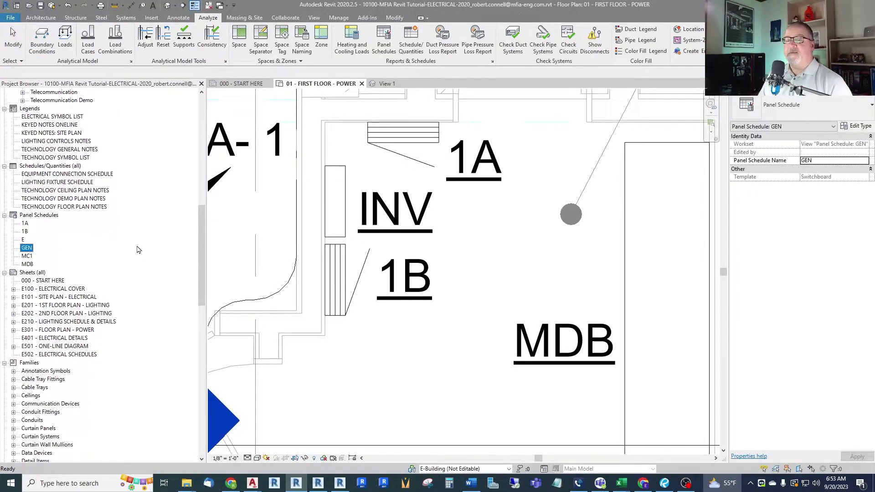
Open Electrical Settings from MEP Settings on the Manage tab
click(339, 193)
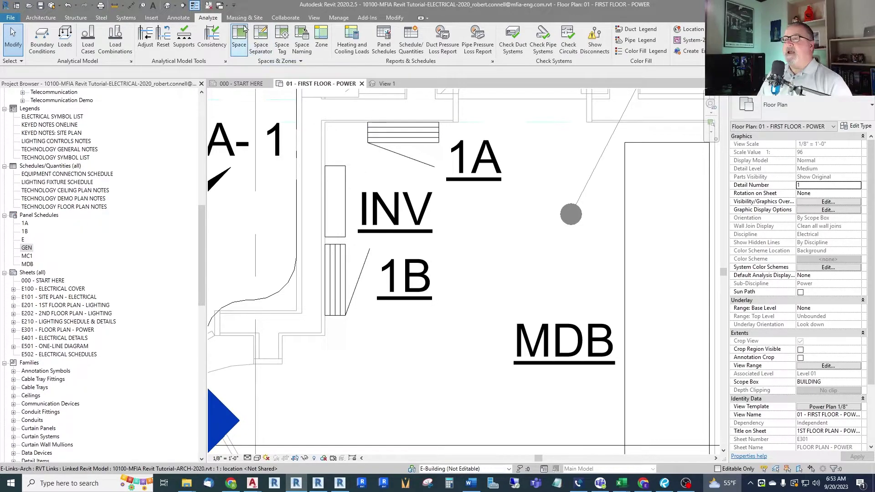
click(339, 17)
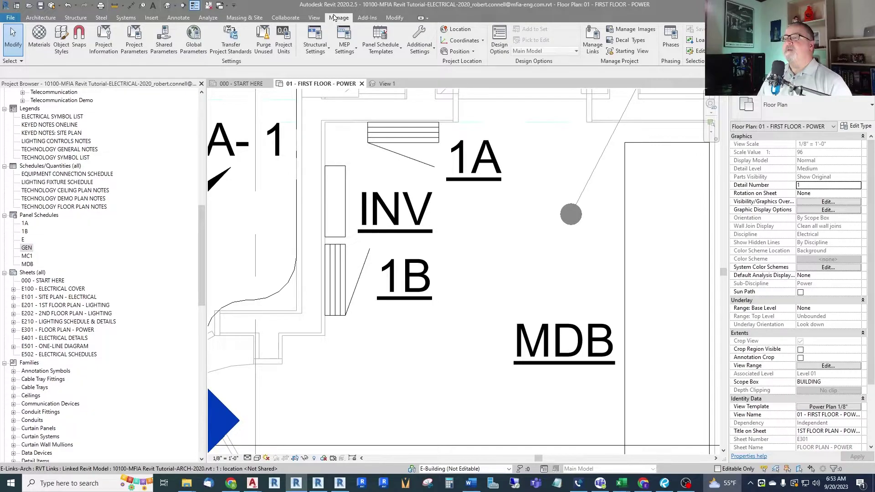
click(345, 43)
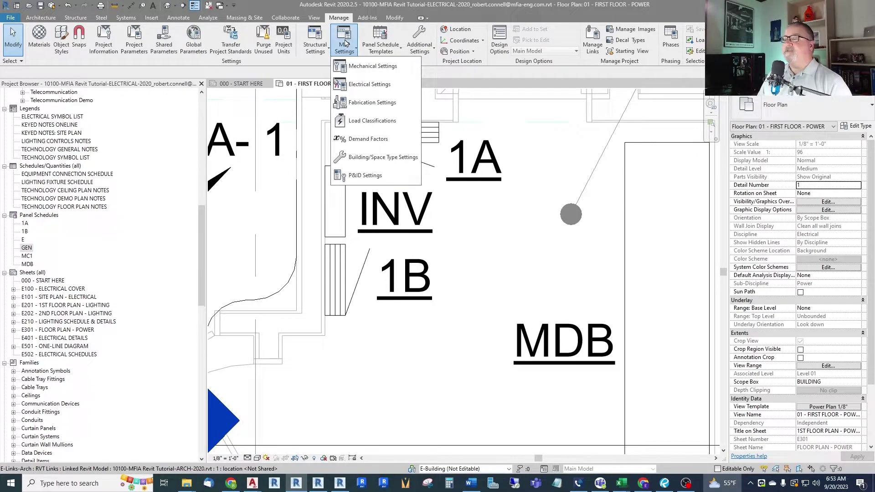
click(372, 85)
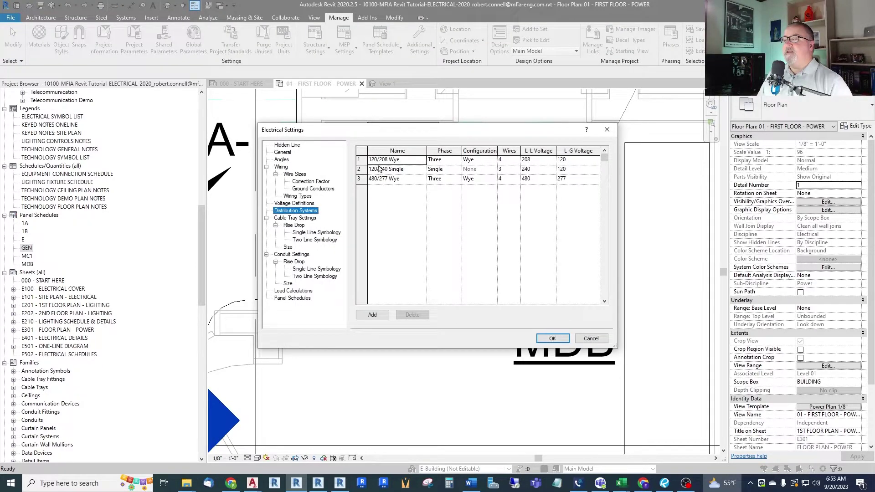
Review the voltage definitions, then show the distribution systems table
click(287, 145)
key(Down)
key(Down)
key(Down)
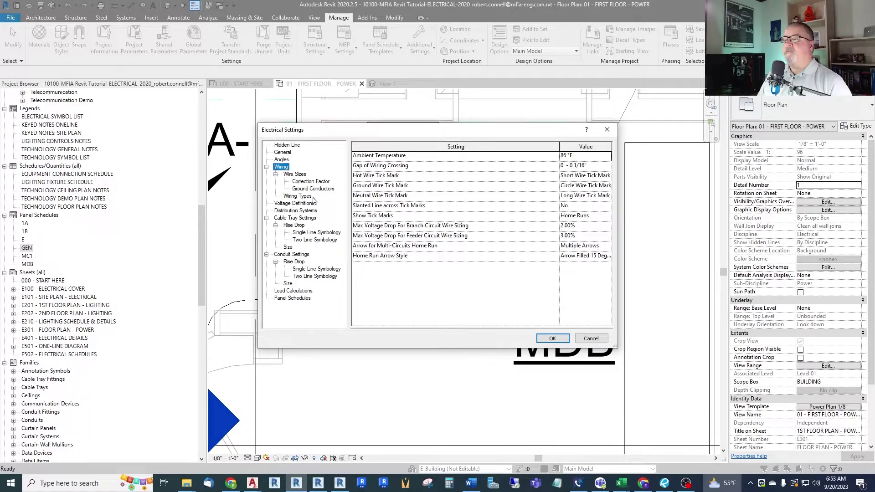
click(297, 196)
click(295, 203)
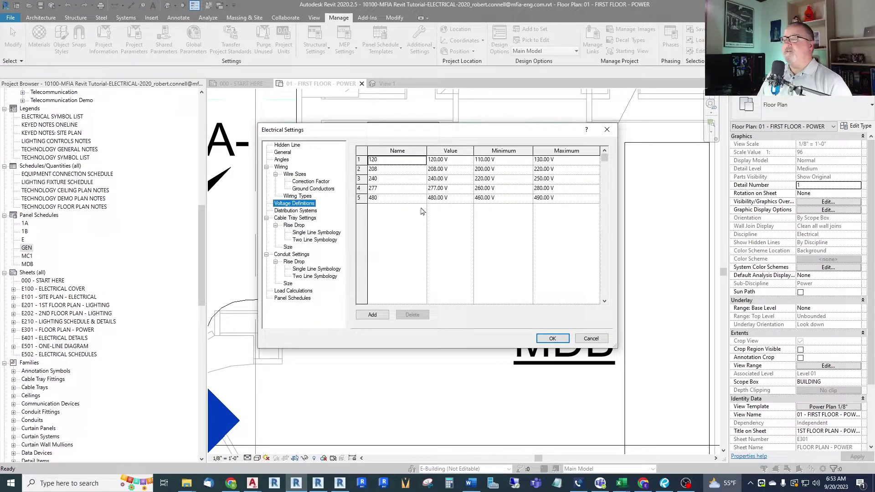
click(292, 211)
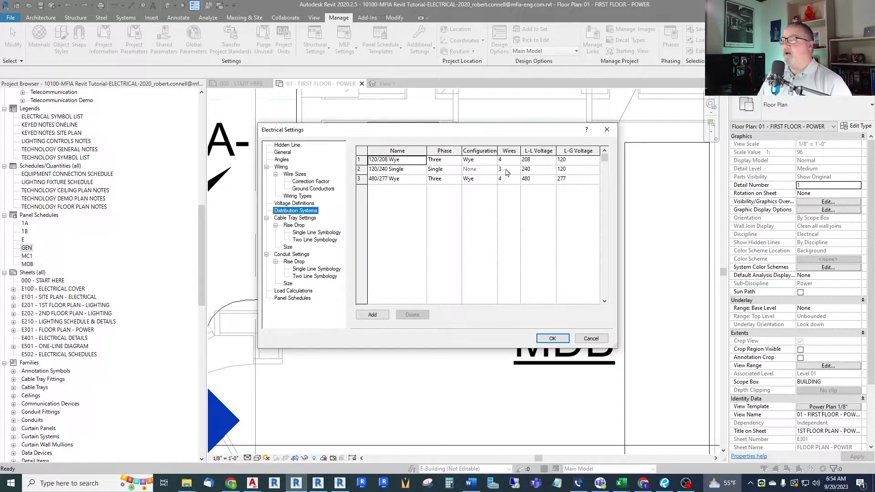
Add a new distribution system and name it 120/208 Single
click(375, 314)
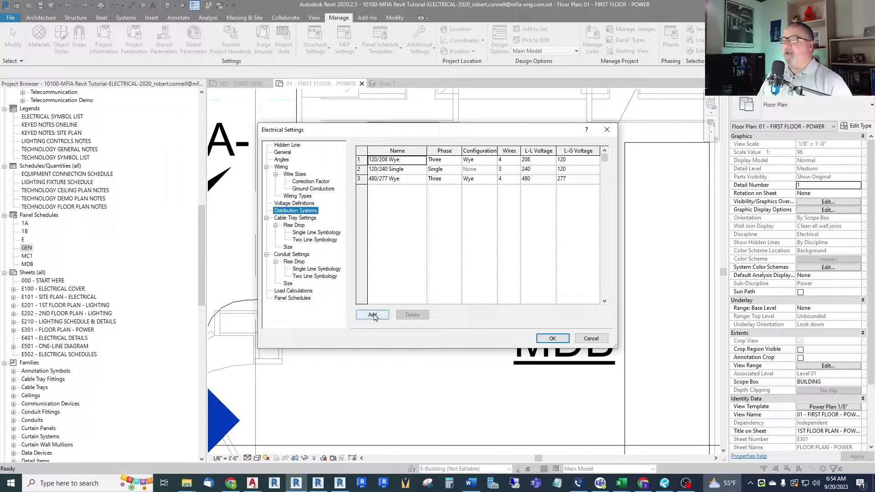
click(412, 189)
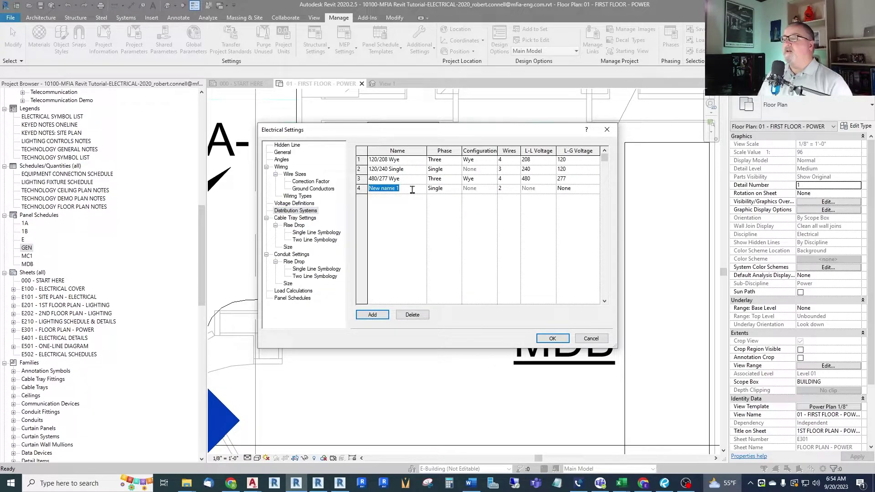
text(120/208 Single)
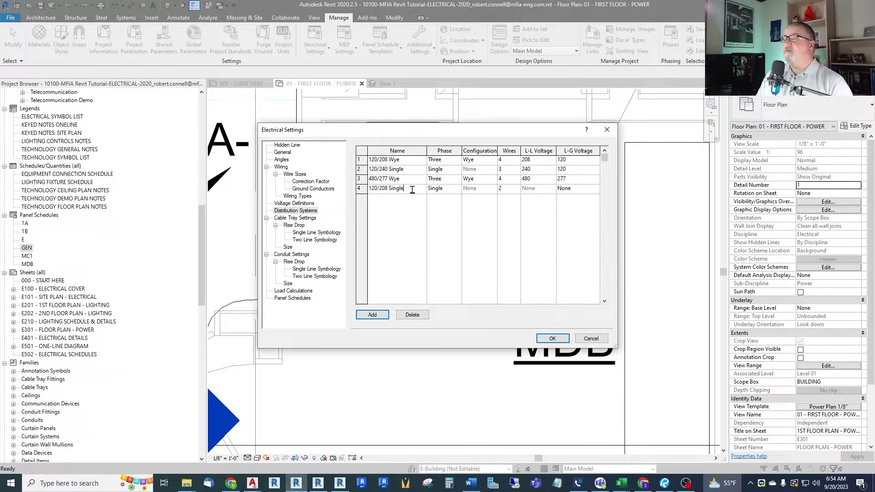
key(Tab)
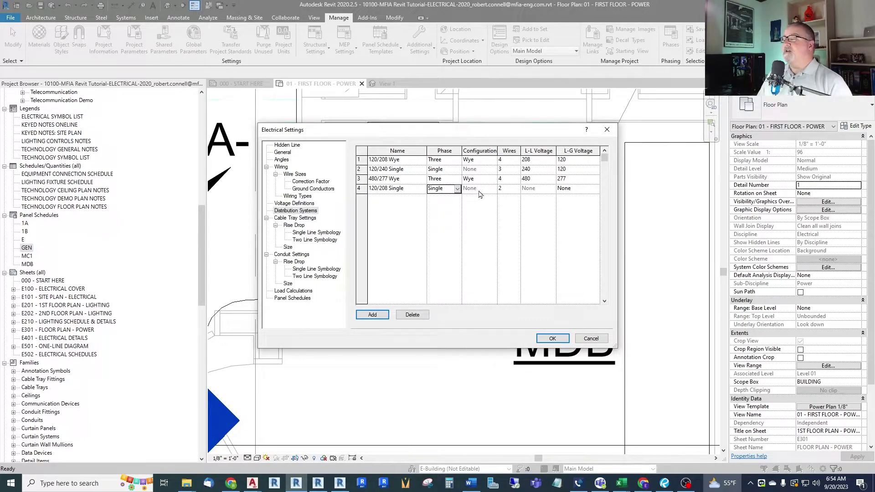
Give the new system 3 wires, 208 V line-to-line and 120 V line-to-ground
click(509, 188)
click(516, 188)
click(508, 205)
click(541, 188)
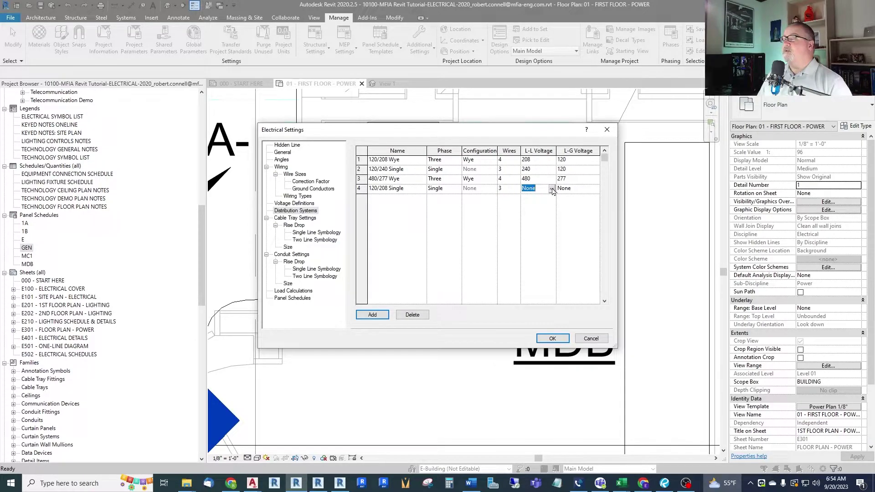
click(552, 189)
click(528, 212)
click(586, 189)
click(595, 189)
click(565, 207)
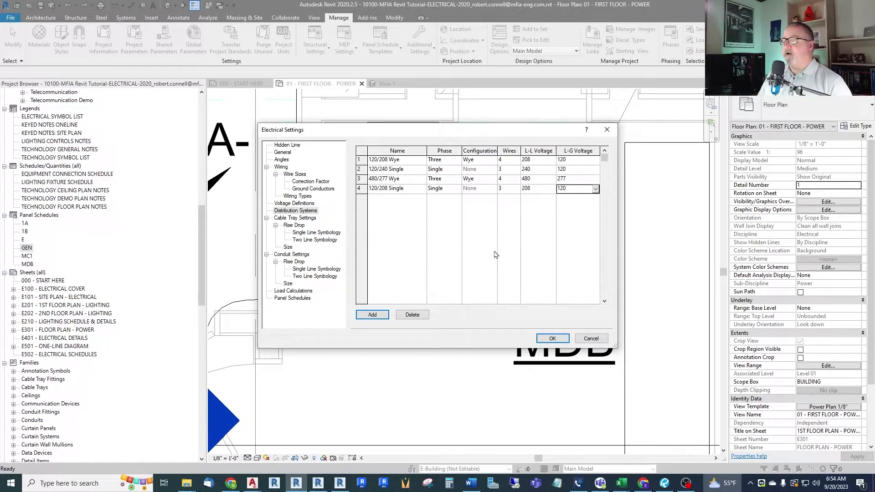
Close Electrical Settings and switch the INV panel's distribution system to 120/208 Single
click(542, 338)
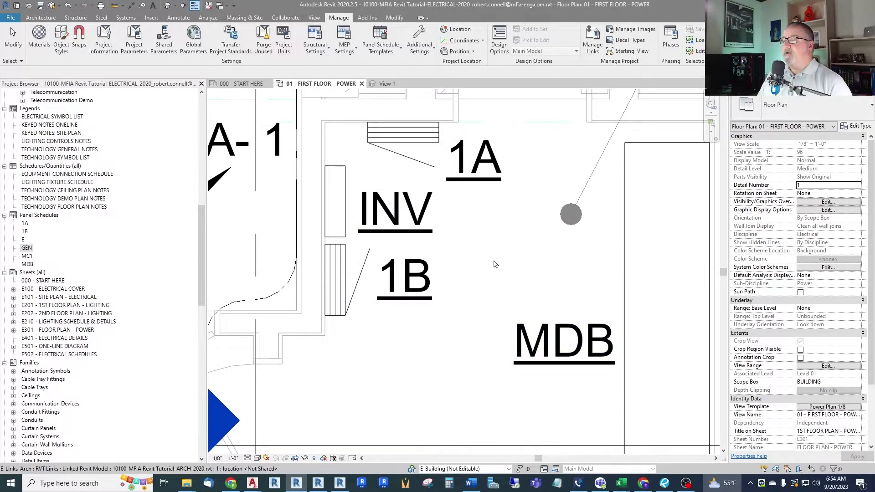
click(335, 202)
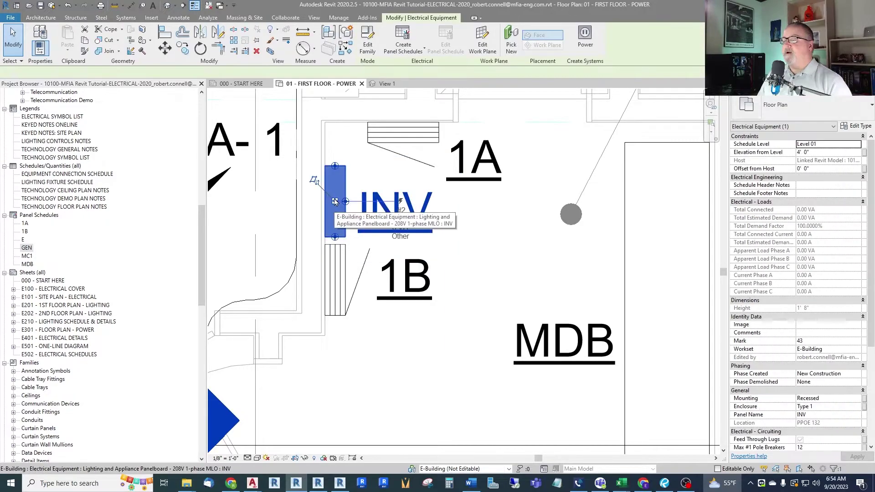
scroll(819, 349, down, 5)
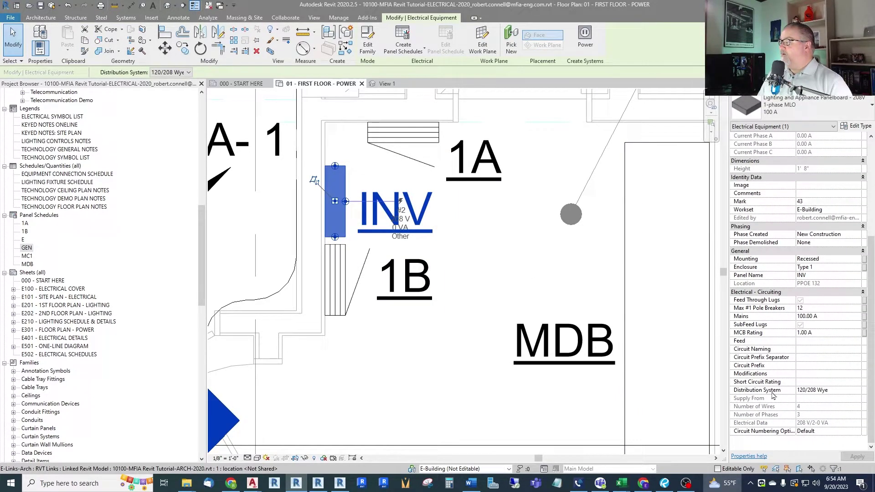
click(859, 391)
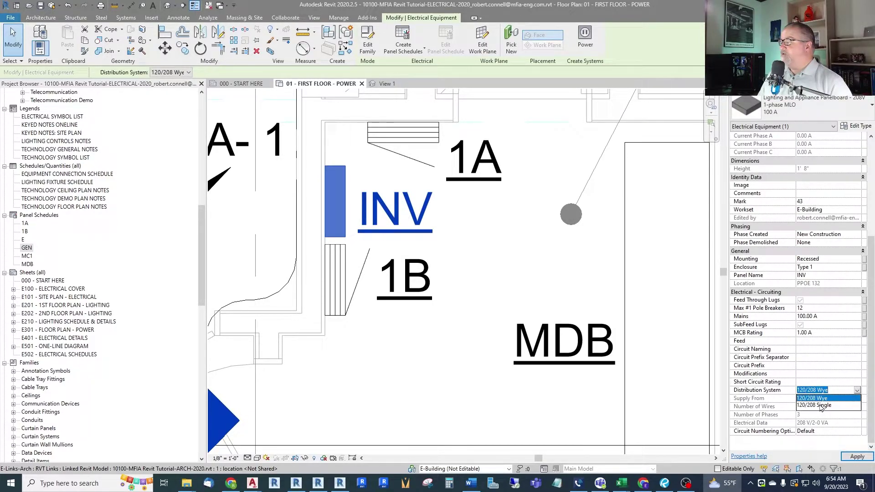
click(820, 406)
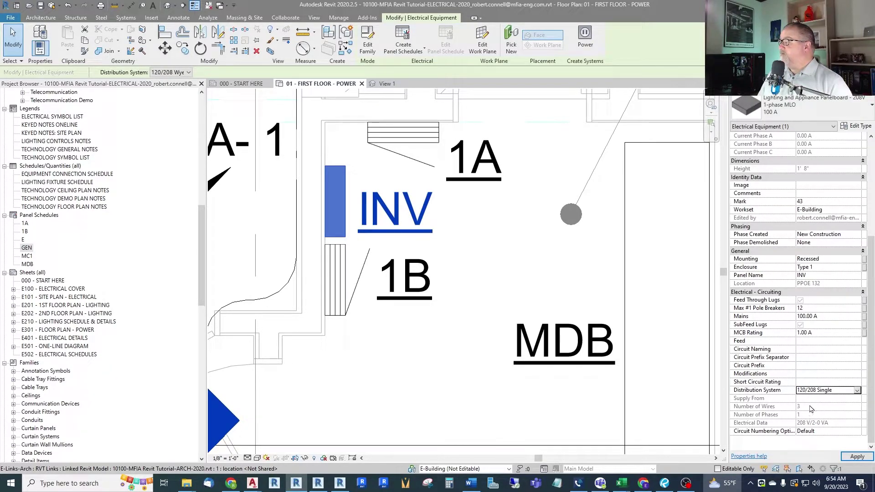
key(Escape)
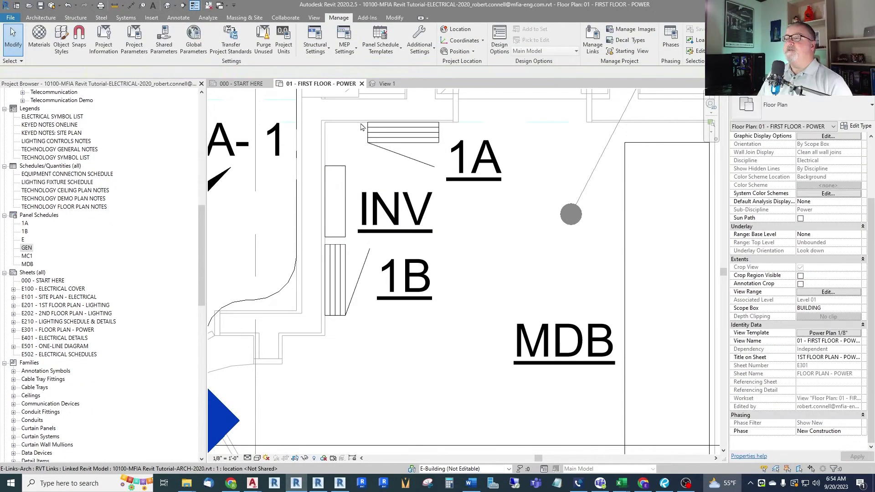
Create a panel schedule for INV only, leaving ATS unchecked
click(208, 17)
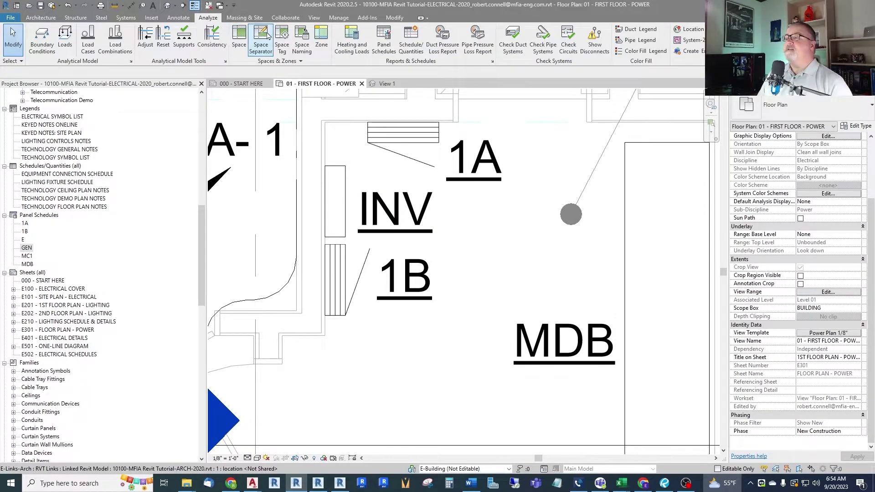
click(384, 41)
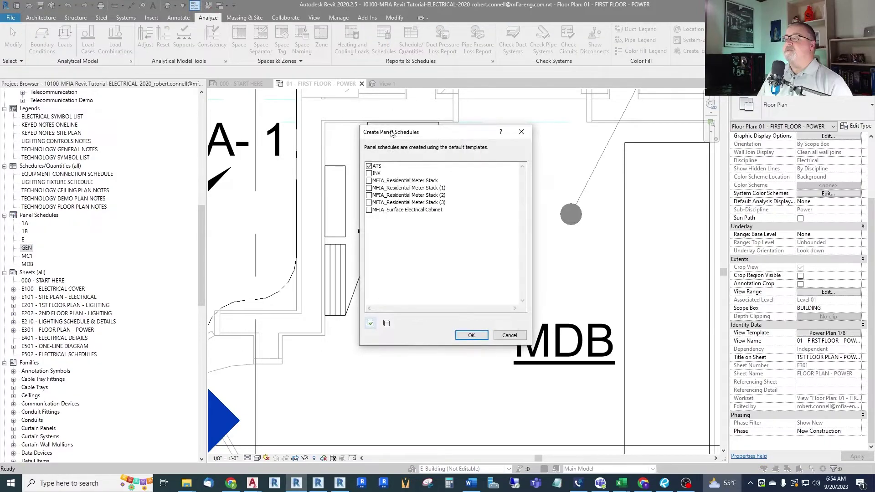
click(369, 166)
click(369, 173)
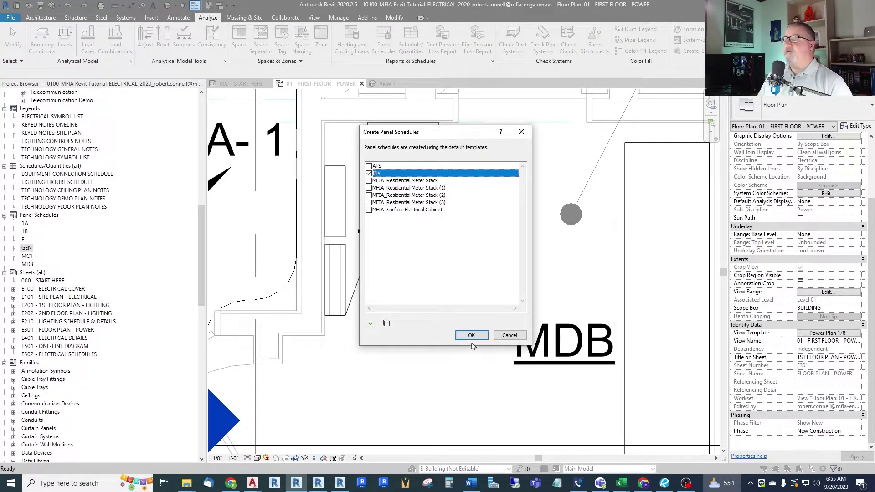
click(470, 335)
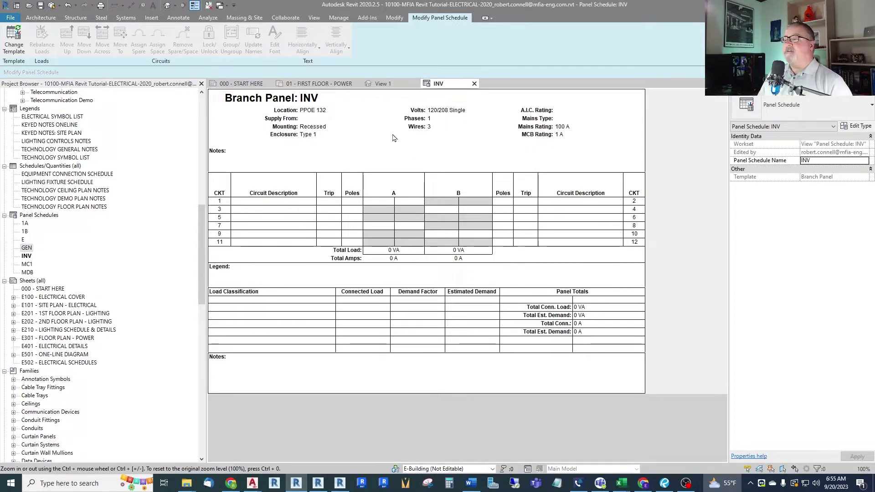
On the first-floor power plan, circuit the INV panel to MDB on circuit 7
click(326, 84)
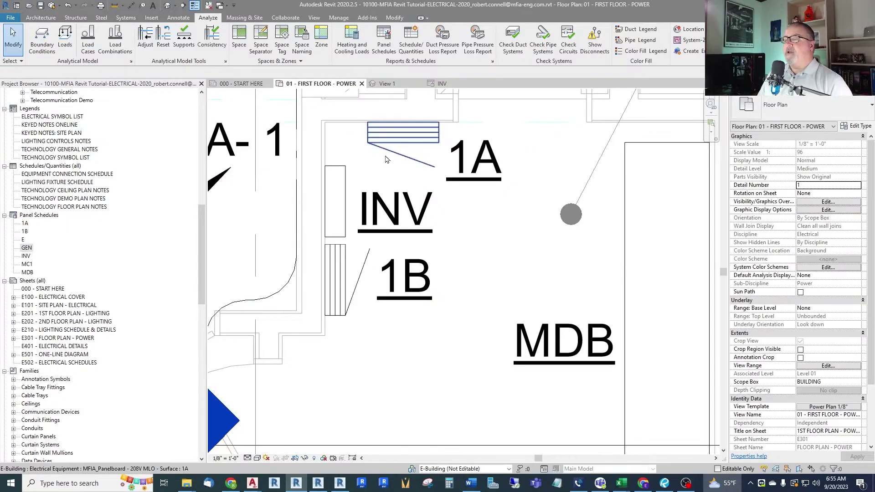
click(335, 197)
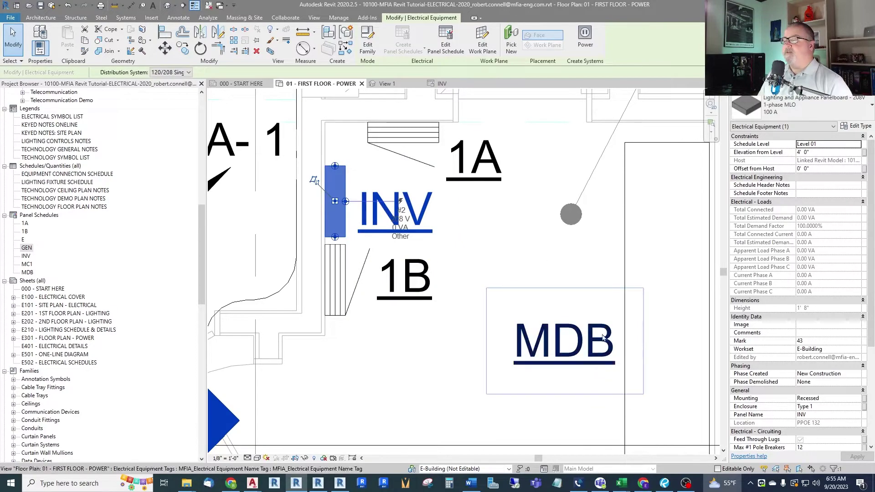
click(585, 44)
click(519, 35)
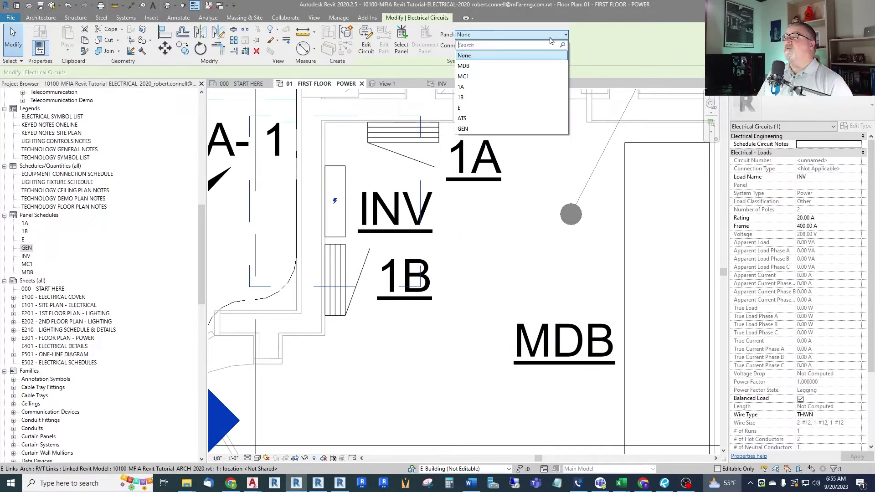
click(469, 66)
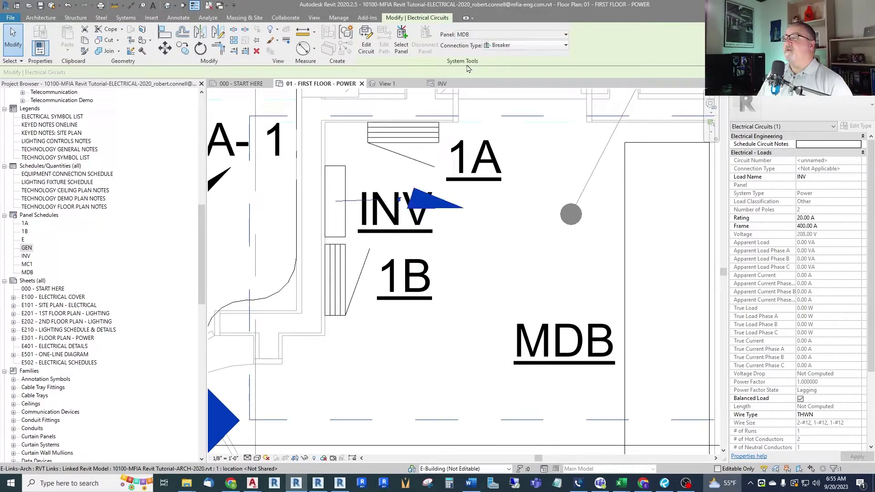
Open the MDB switchboard schedule, which lists INV at 0 VA
click(507, 236)
scroll(504, 237, down, 2)
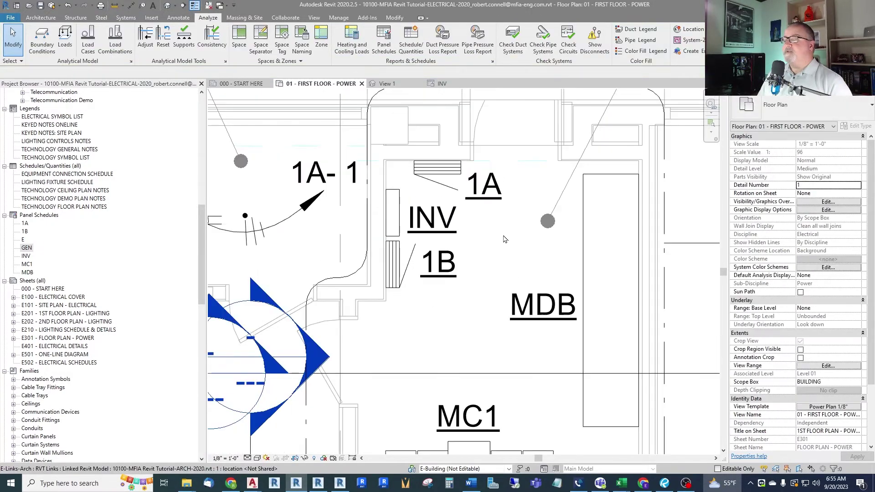
double_click(28, 272)
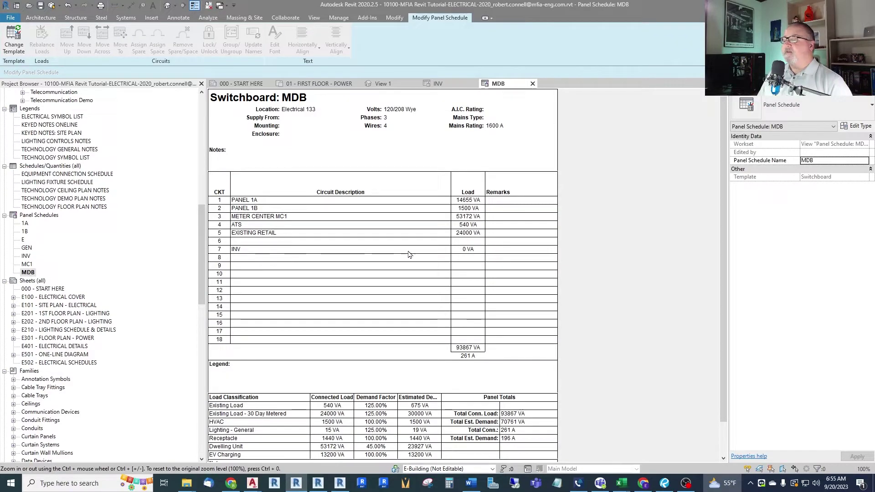